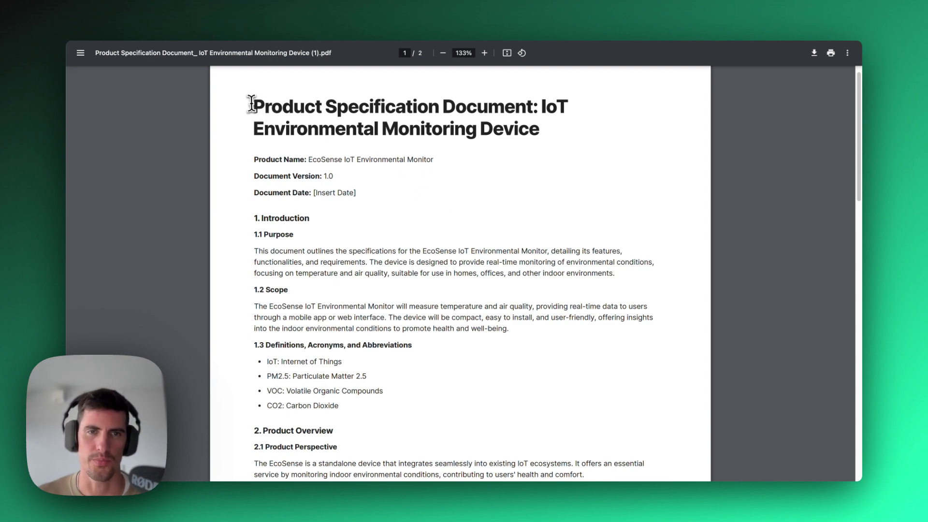
Step: Skim the EcoSense IoT Environmental Monitor specification PDF and return to its first page
drag(251, 103, 425, 101)
click(501, 222)
scroll(310, 193, down, 3)
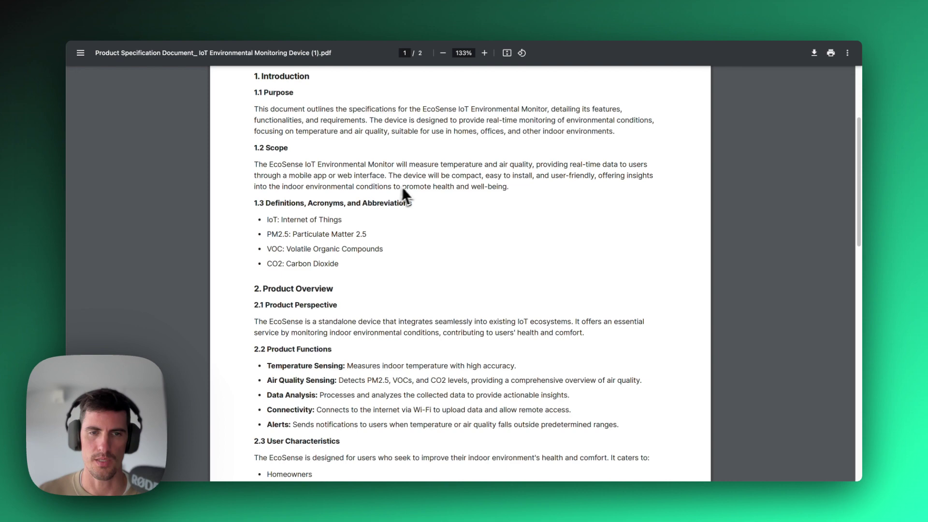
scroll(453, 213, down, 6)
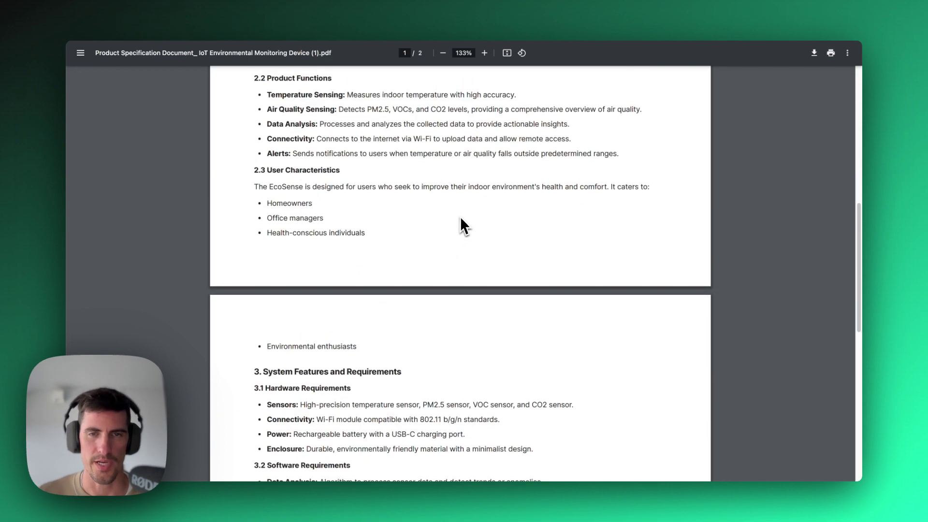
scroll(460, 219, up, 9)
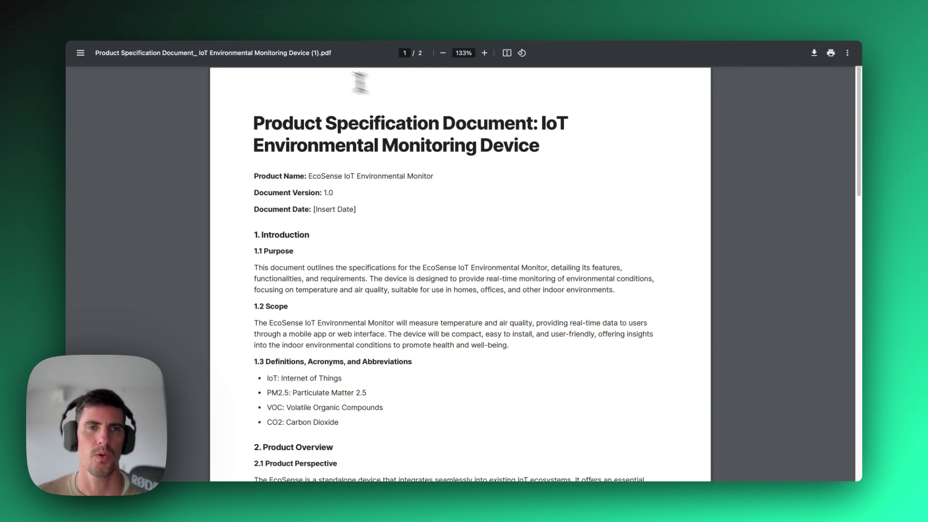
click(474, 6)
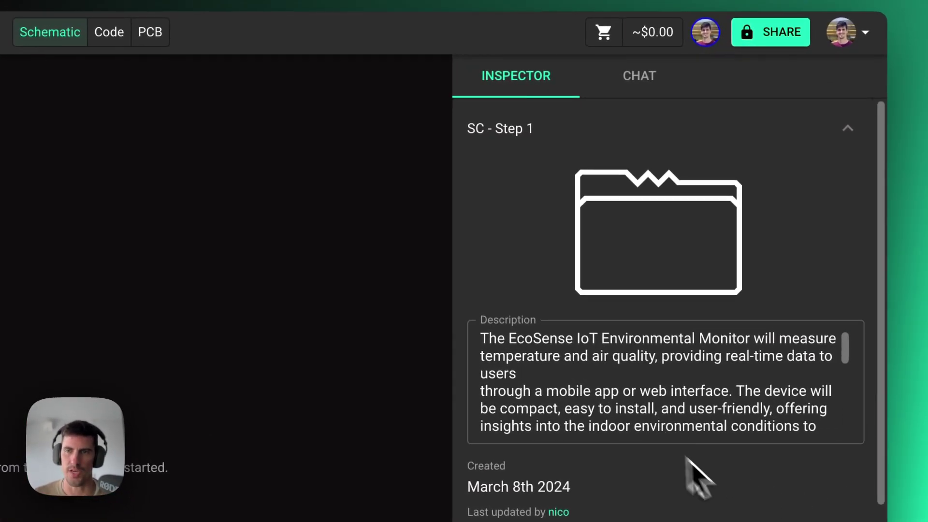
scroll(693, 477, down, 6)
scroll(724, 438, down, 2)
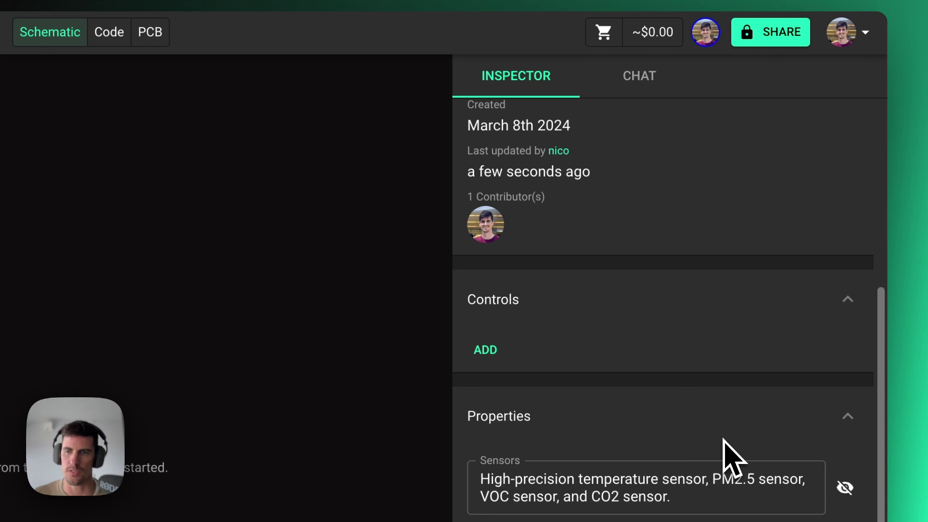
scroll(693, 435, up, 5)
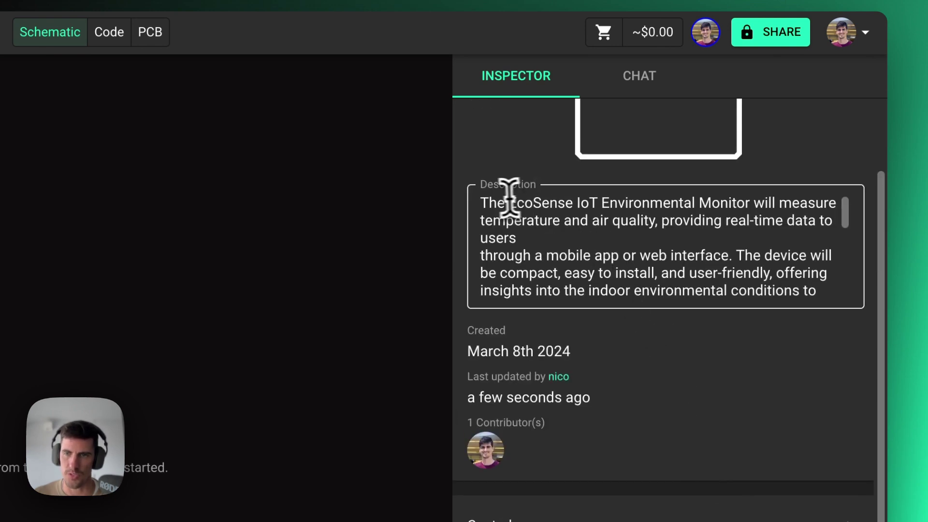
drag(488, 203, 750, 290)
click(762, 395)
scroll(744, 435, down, 7)
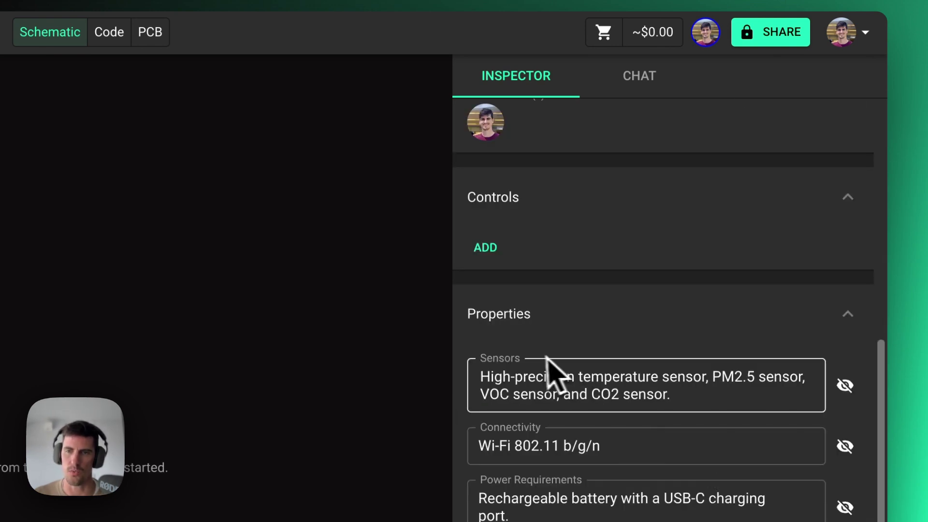
scroll(580, 408, down, 2)
scroll(648, 451, down, 3)
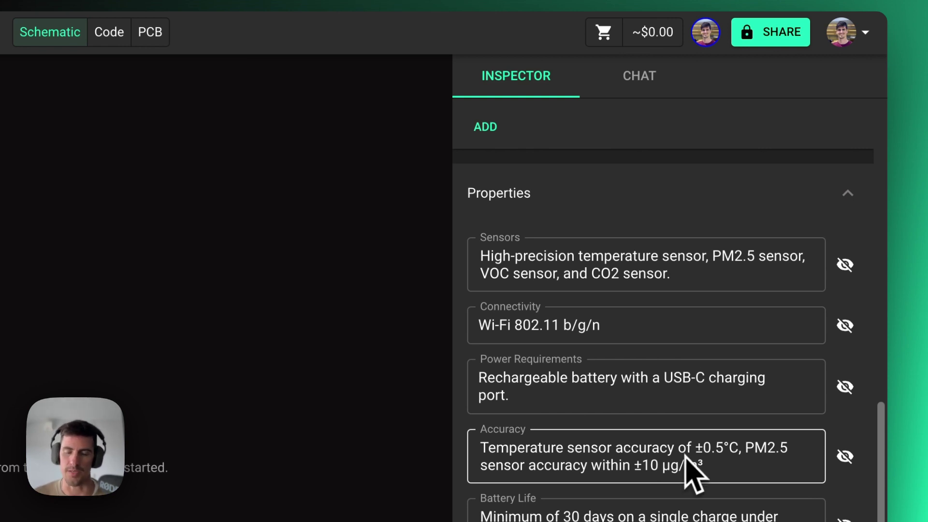
scroll(696, 502, down, 3)
scroll(697, 499, up, 8)
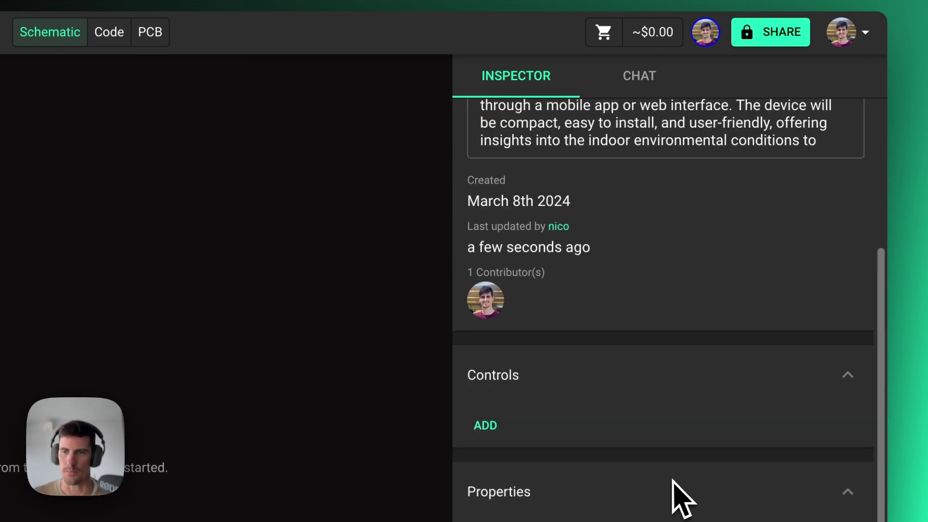
scroll(673, 498, down, 10)
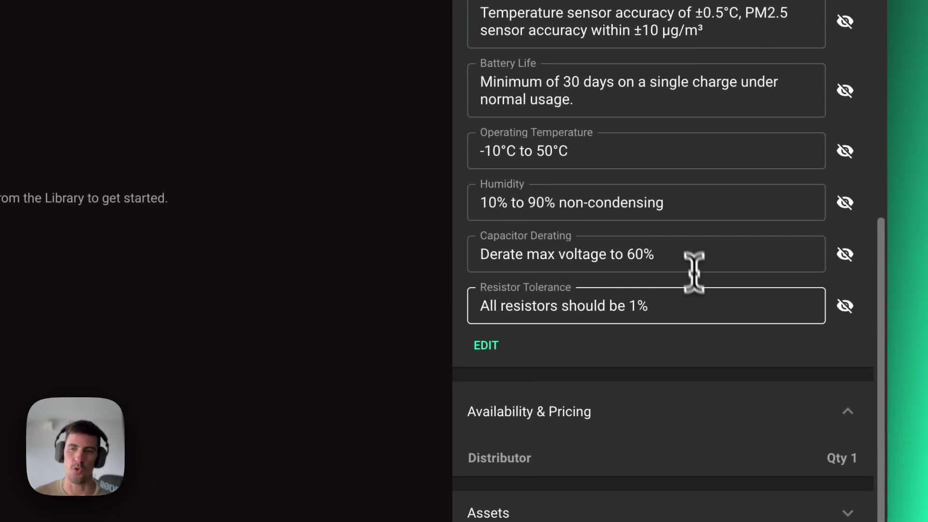
click(700, 305)
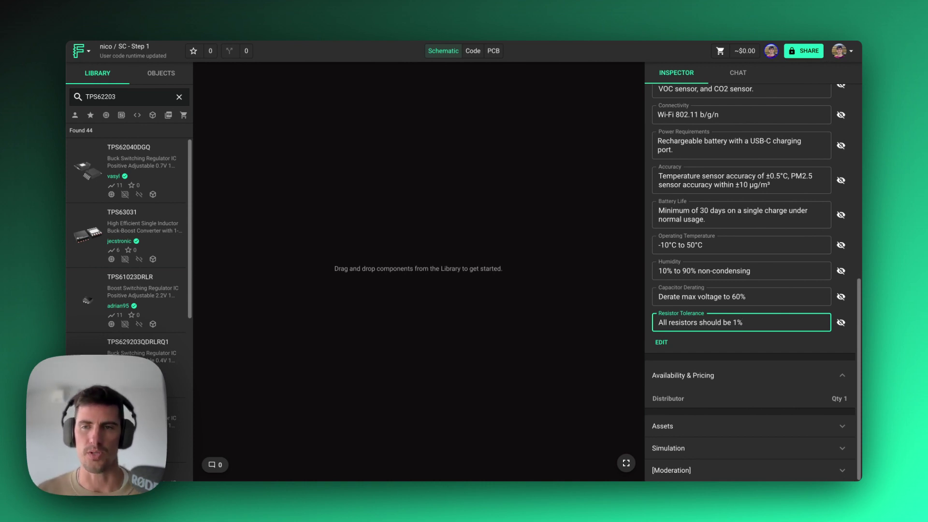
scroll(753, 281, up, 1)
scroll(761, 333, up, 5)
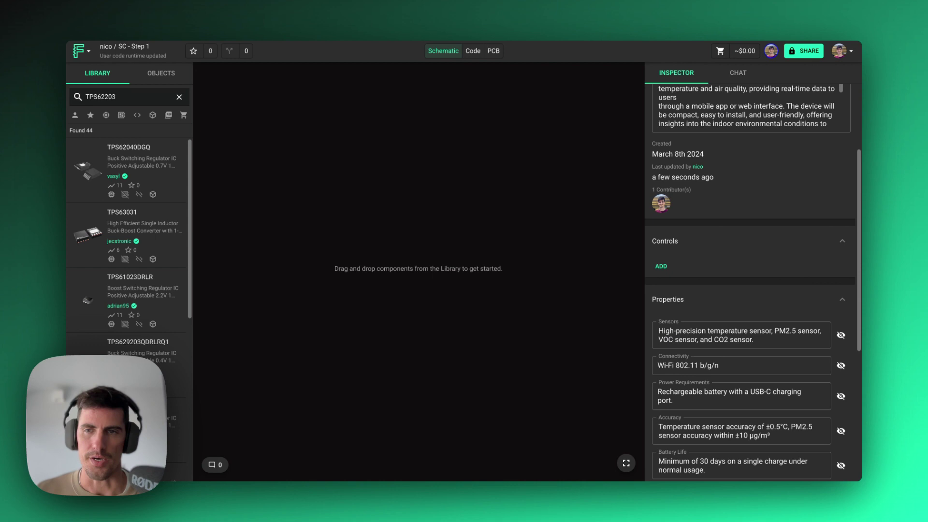
scroll(763, 328, down, 2)
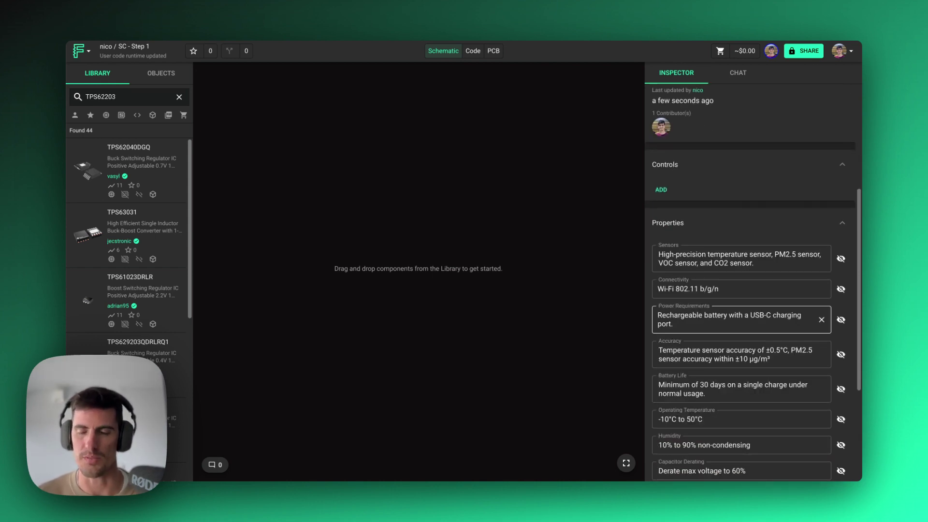
scroll(761, 393, down, 3)
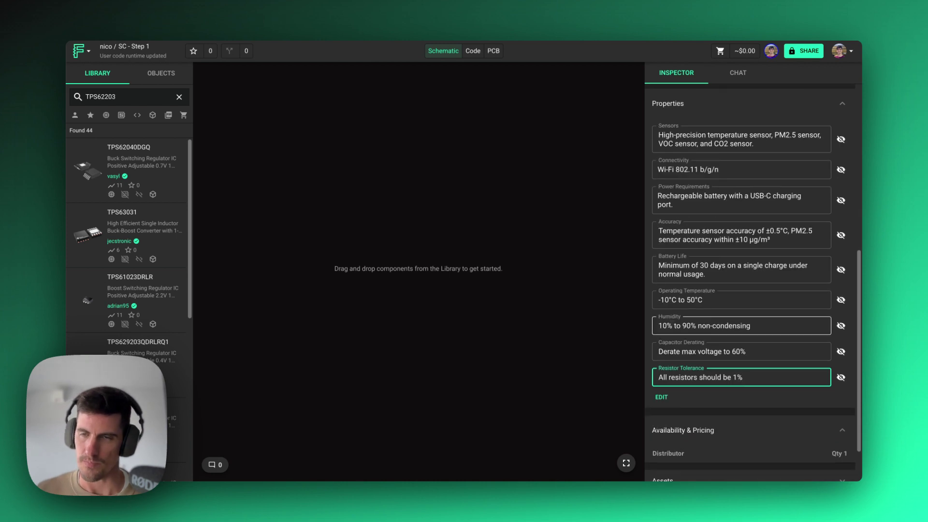
scroll(749, 234, up, 1)
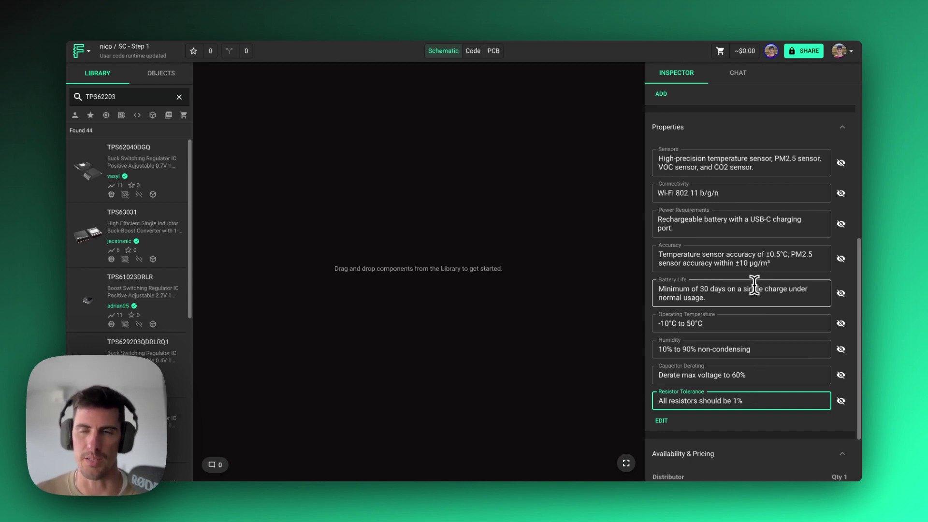
Step: Read Copilot's modules-versus-standalone-MCU comparison of BOM cost, design flexibility and time to market
click(738, 72)
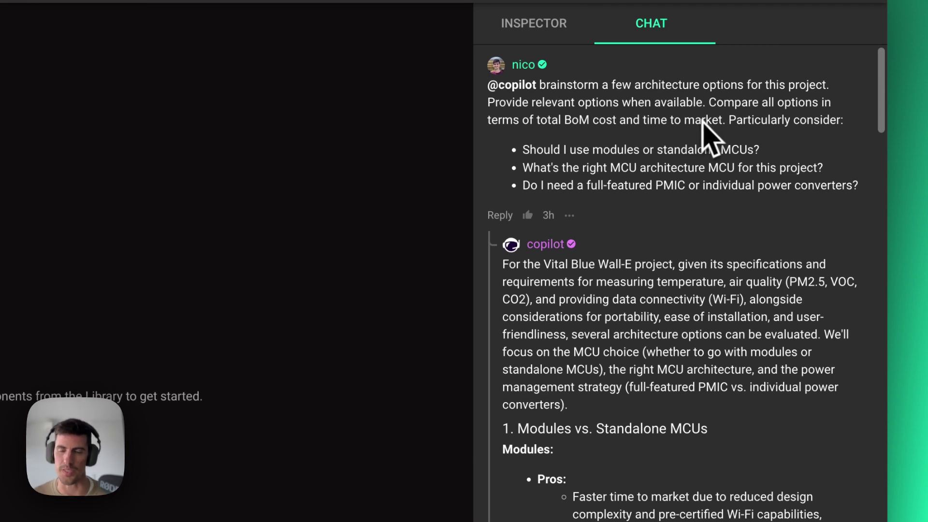
scroll(660, 315, down, 5)
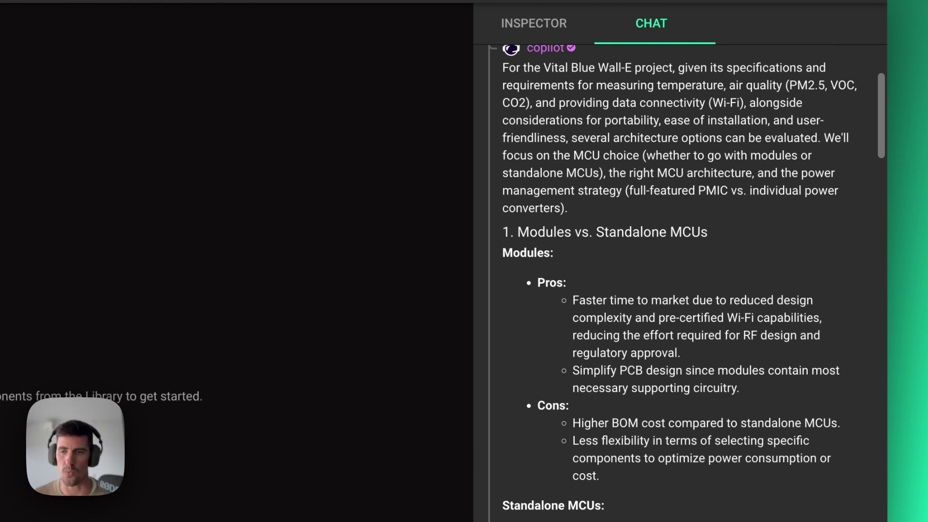
scroll(618, 310, down, 1)
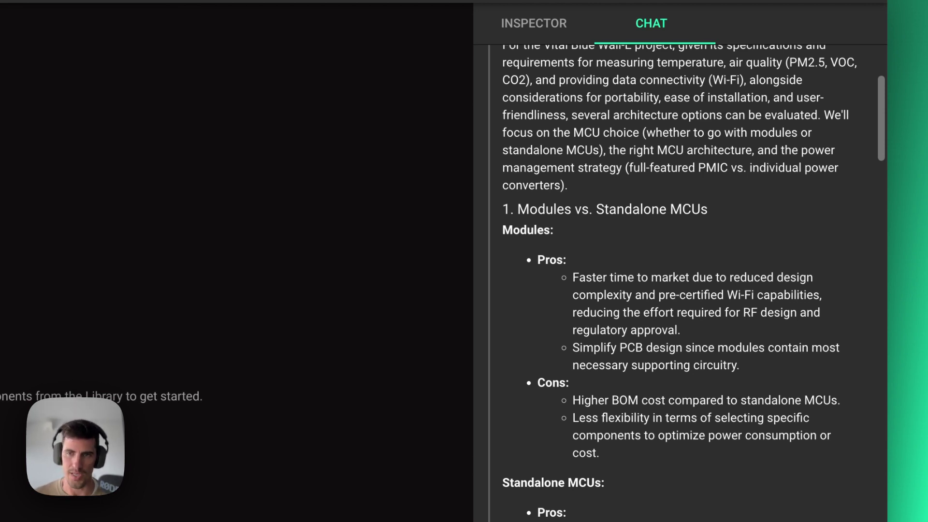
scroll(694, 283, down, 2)
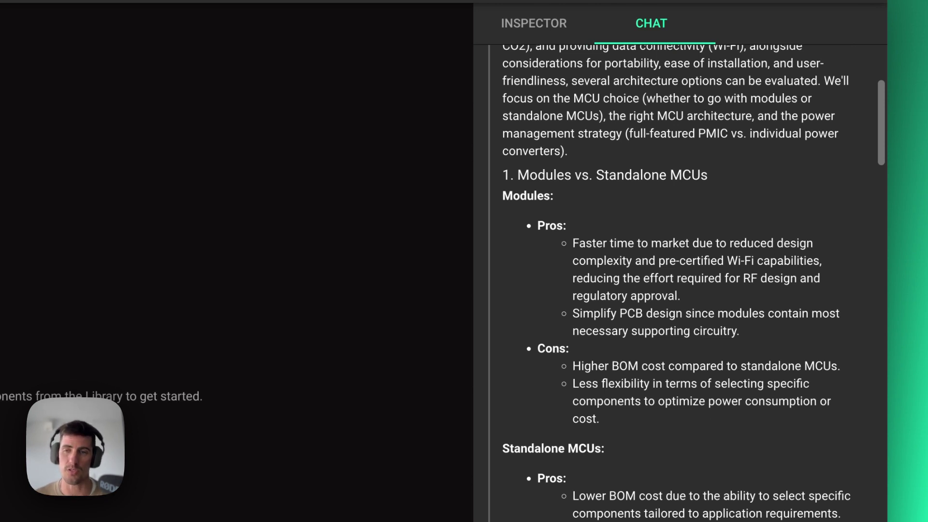
scroll(694, 283, down, 1)
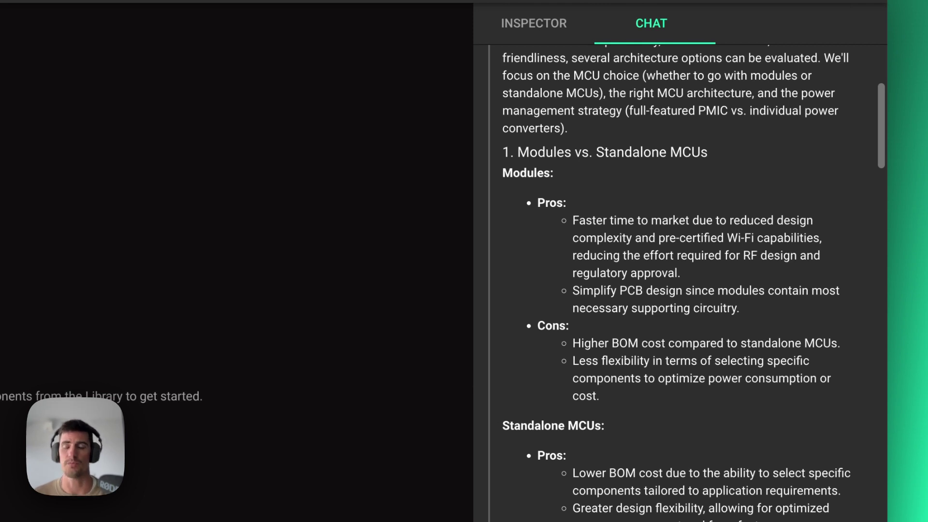
scroll(687, 283, down, 2)
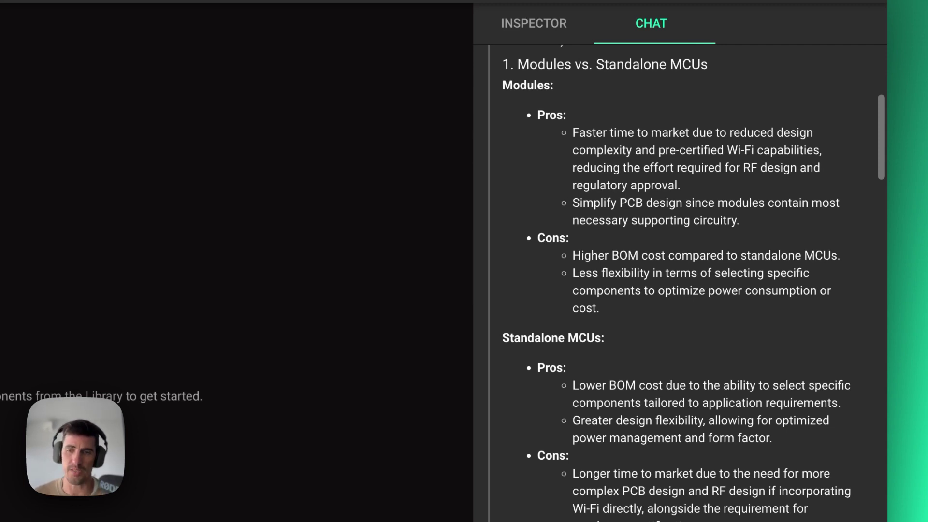
scroll(693, 283, down, 1)
scroll(677, 299, down, 10)
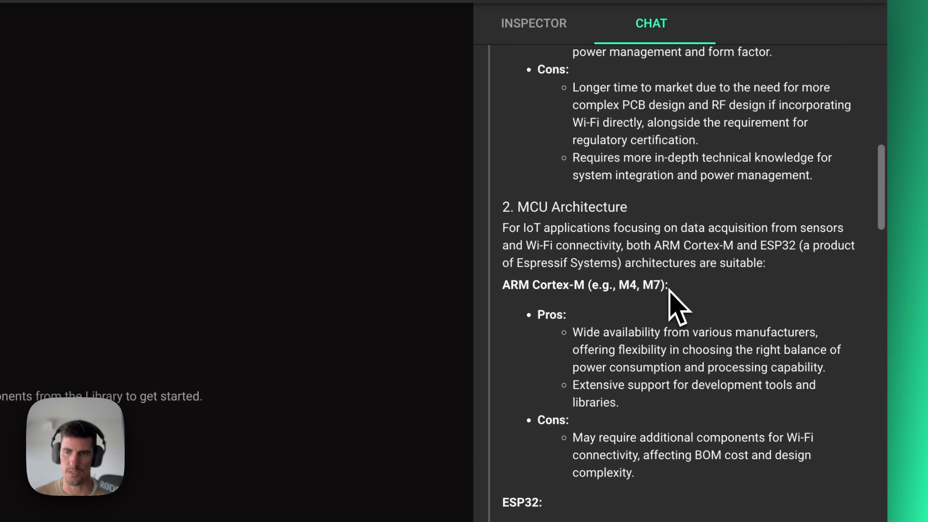
scroll(697, 292, down, 1)
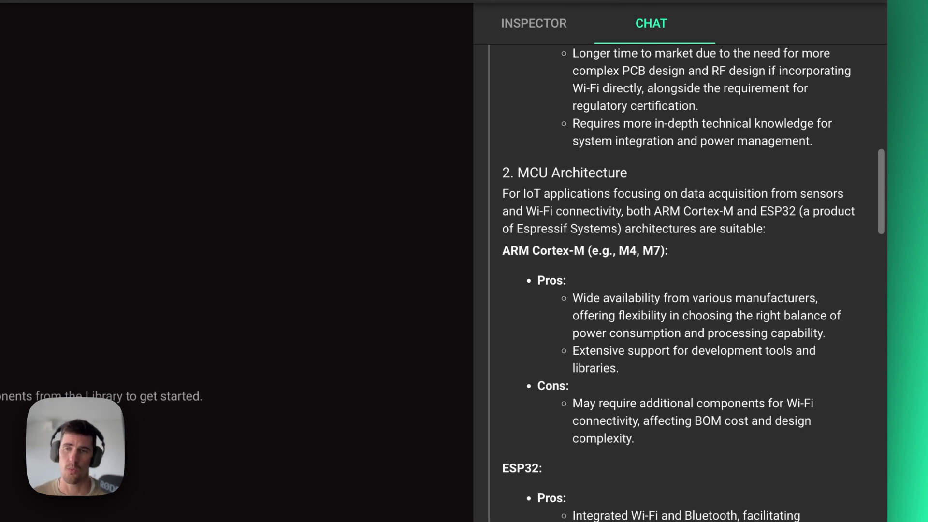
scroll(694, 283, down, 2)
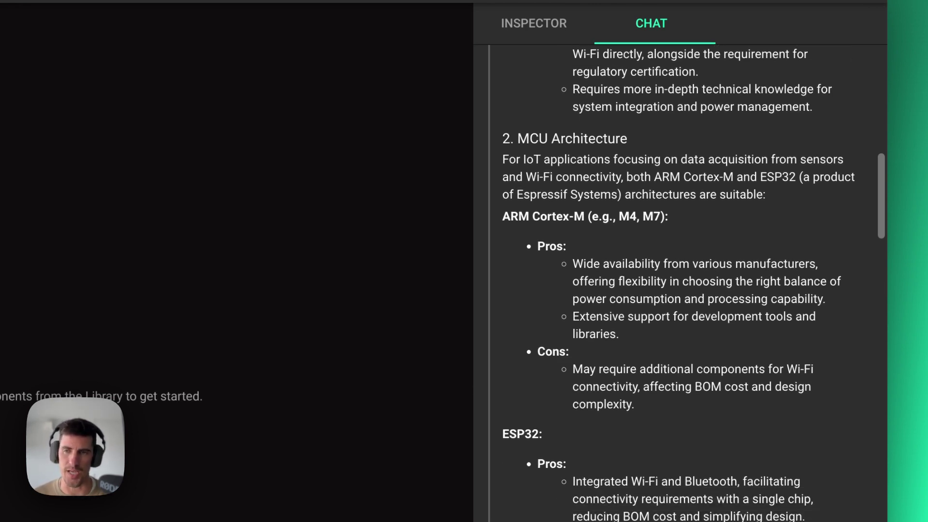
scroll(697, 271, down, 4)
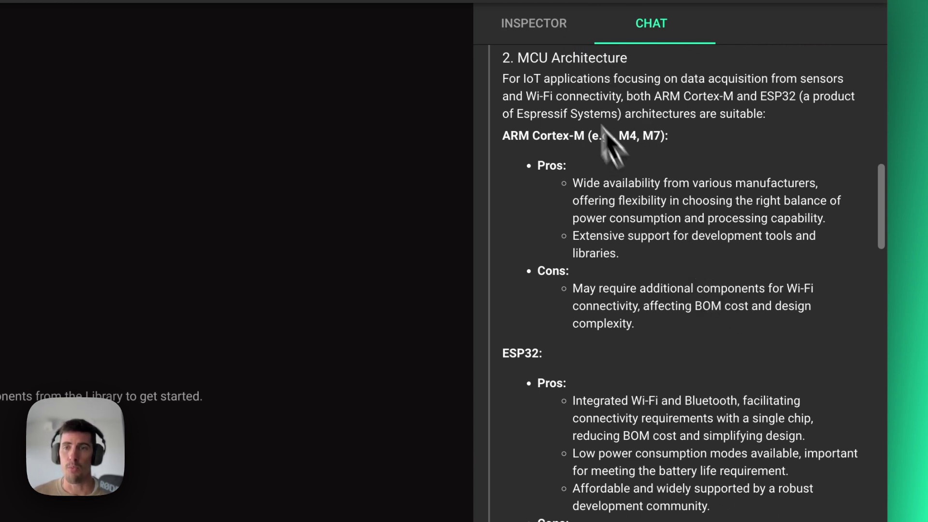
click(541, 32)
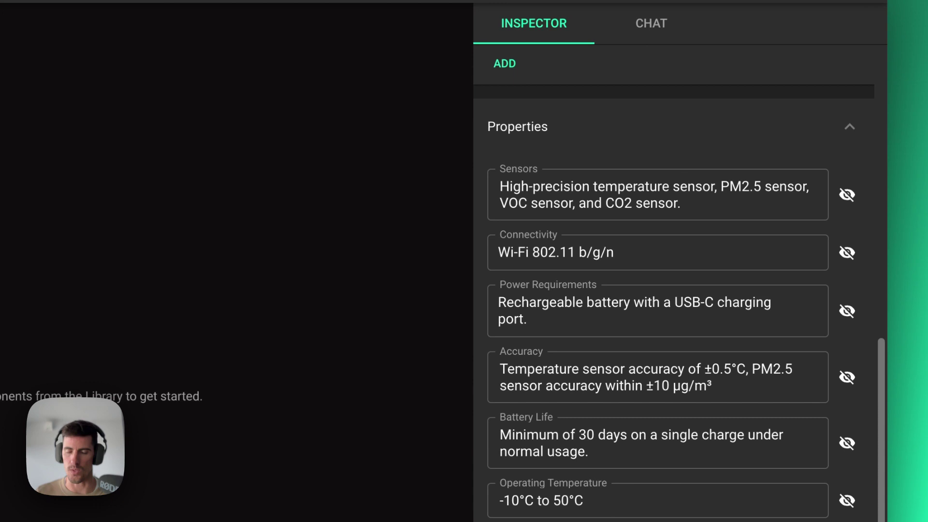
click(663, 29)
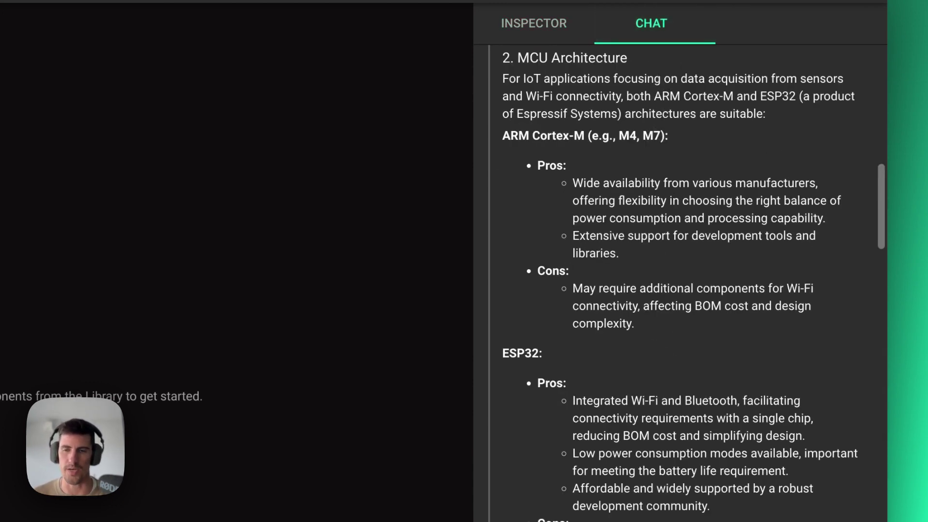
Step: Scroll past the MCU Architecture and Power Management sections to the ESP32 conclusion and follow-up request
scroll(646, 339, down, 1)
scroll(632, 334, down, 1)
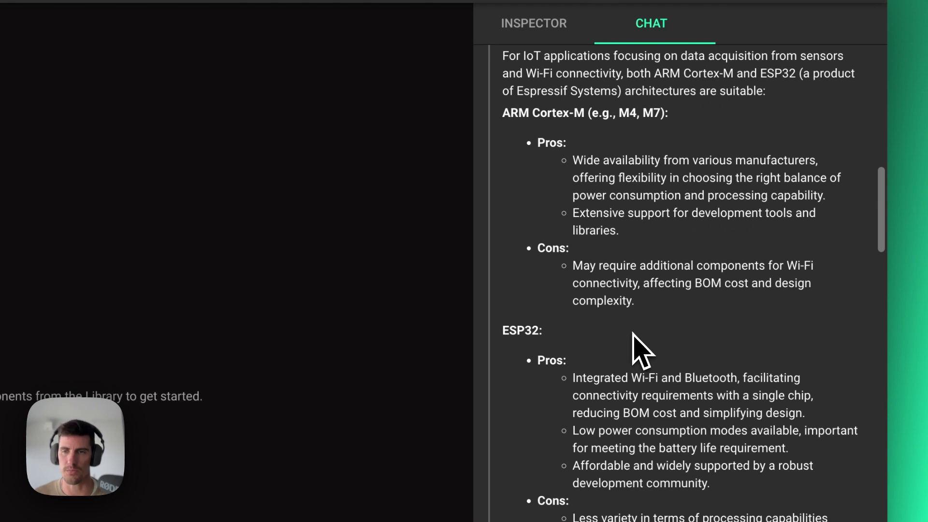
scroll(633, 339, down, 6)
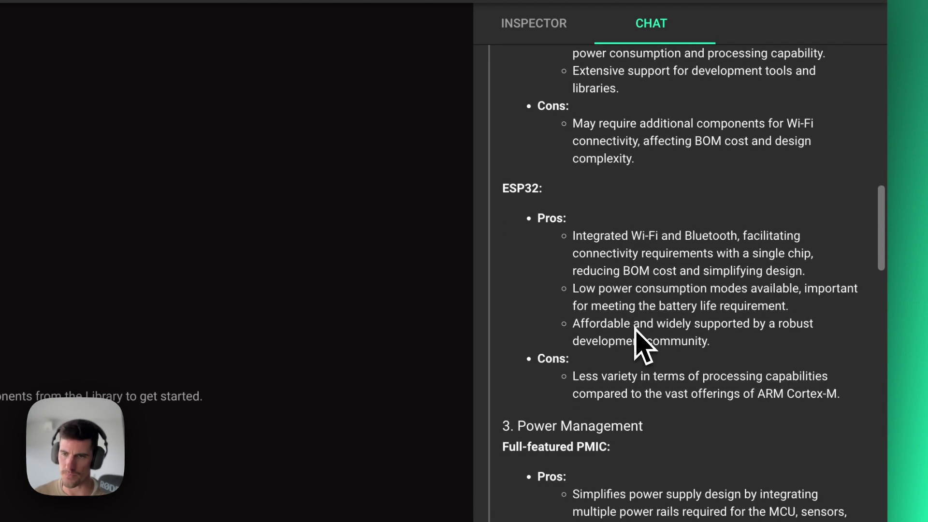
scroll(635, 333, down, 6)
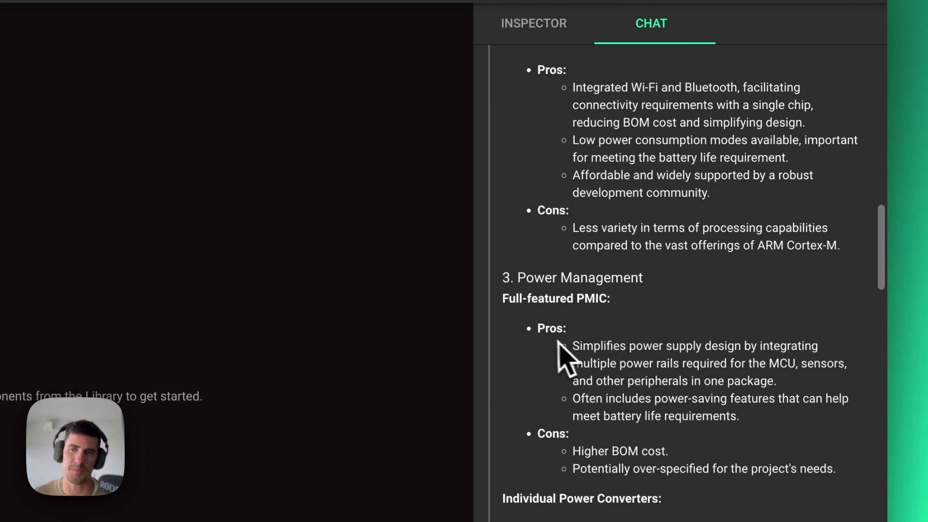
scroll(560, 341, down, 3)
scroll(562, 343, down, 2)
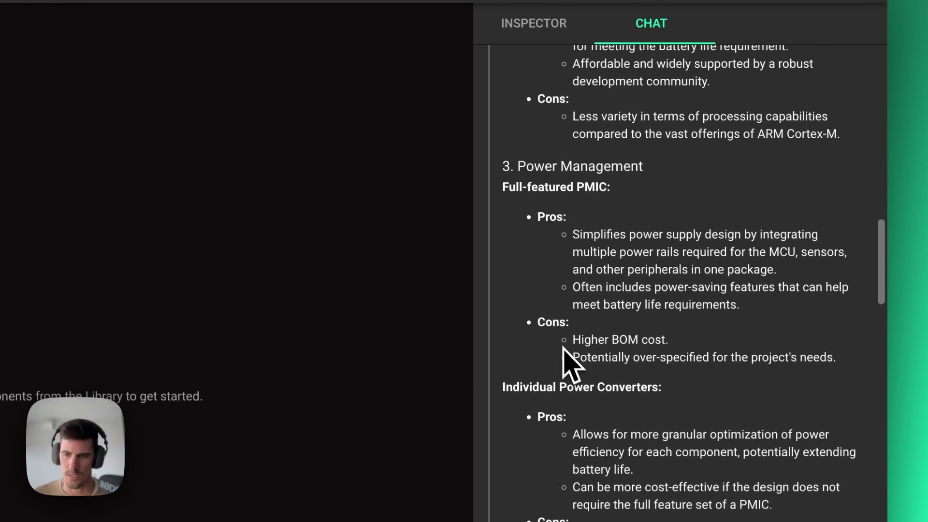
scroll(577, 367, down, 8)
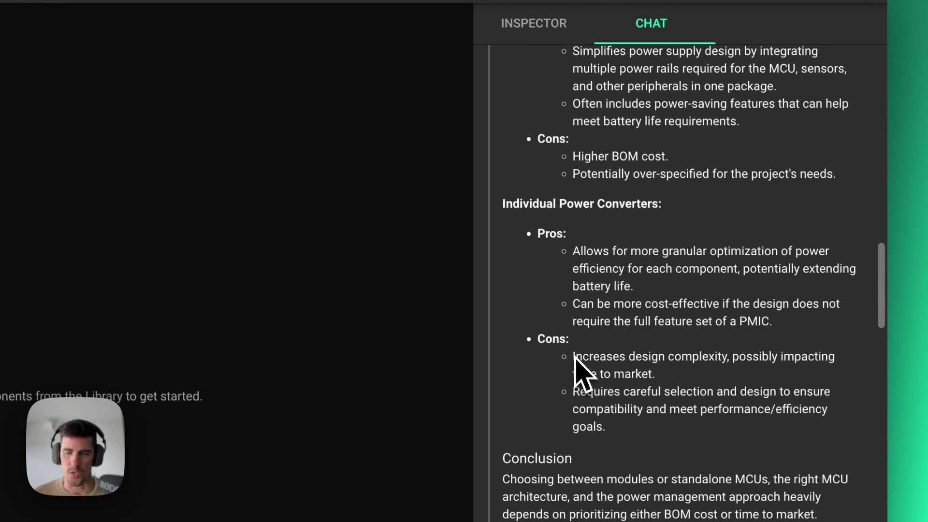
scroll(591, 360, down, 1)
scroll(593, 365, down, 3)
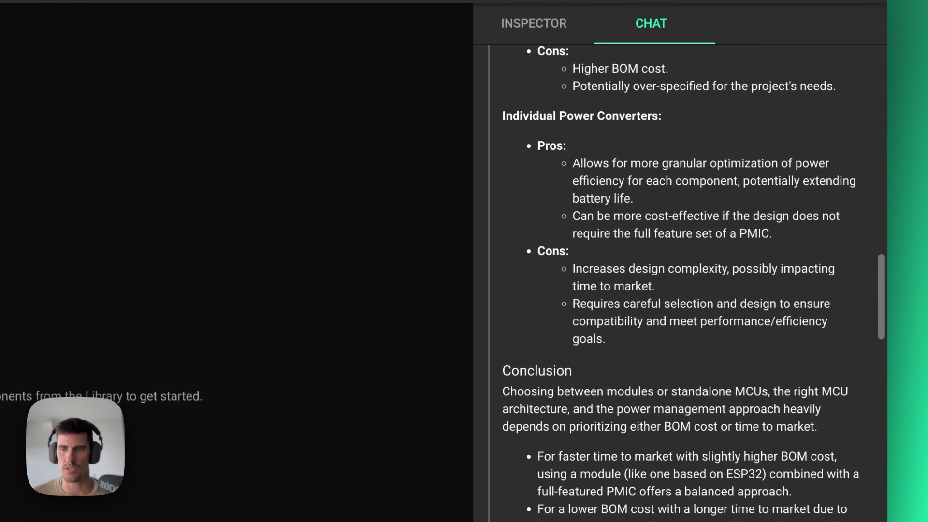
scroll(594, 370, down, 2)
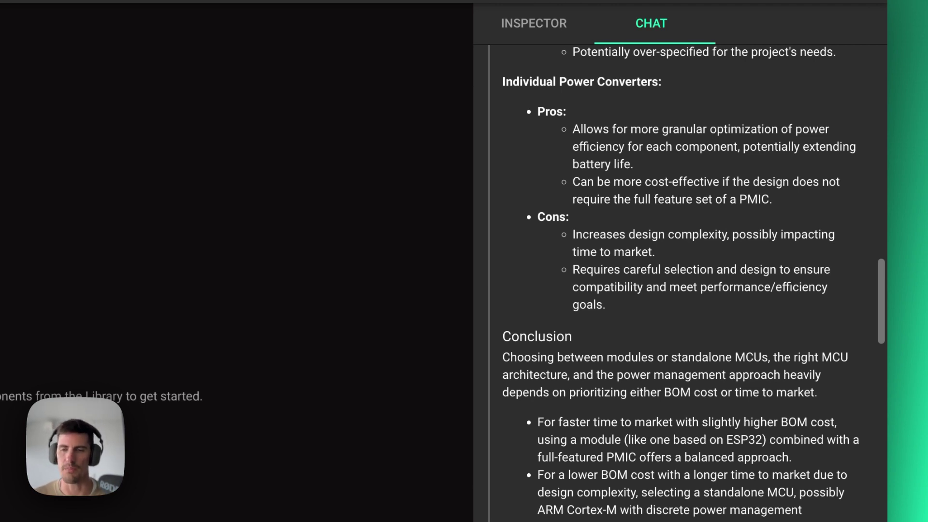
scroll(586, 356, down, 4)
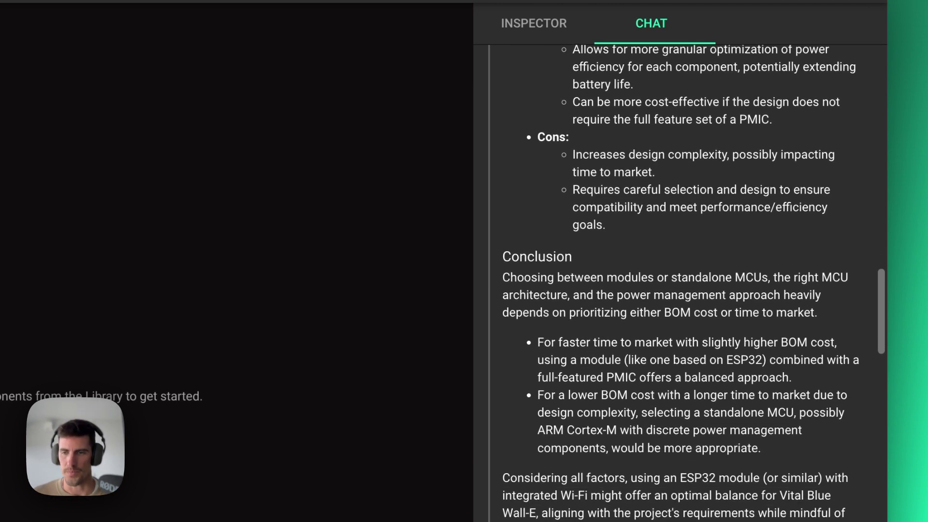
scroll(693, 283, up, 1)
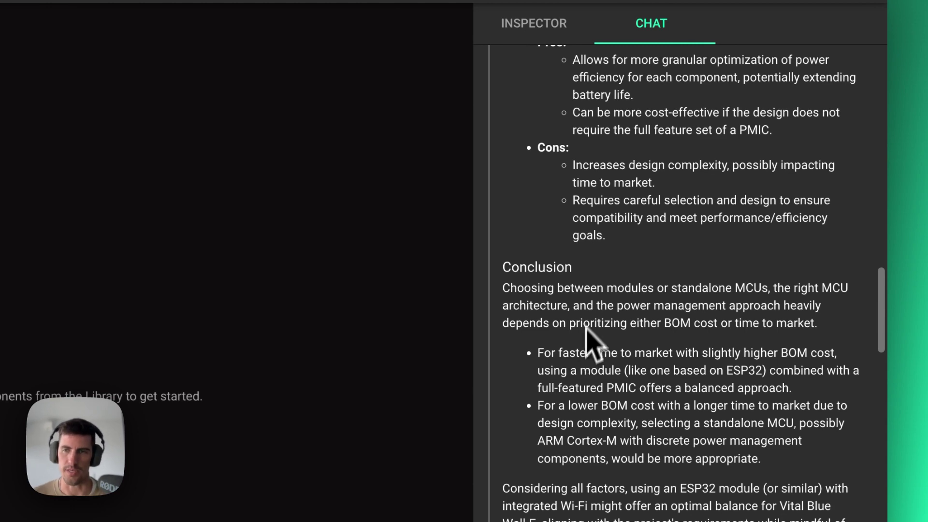
scroll(593, 313, down, 7)
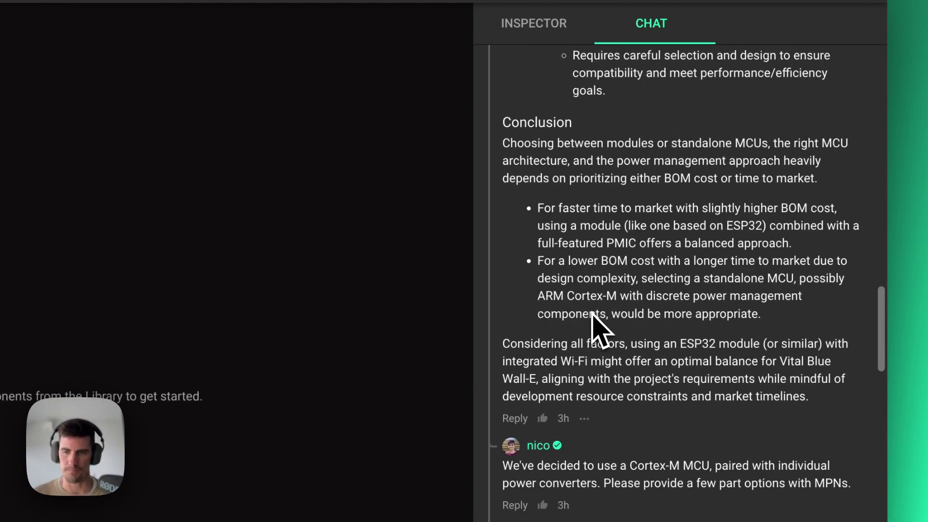
Step: Scroll through Copilot's suggested Cortex-M MCUs, including the STM32 and NXP options
scroll(588, 372, down, 1)
scroll(583, 374, down, 7)
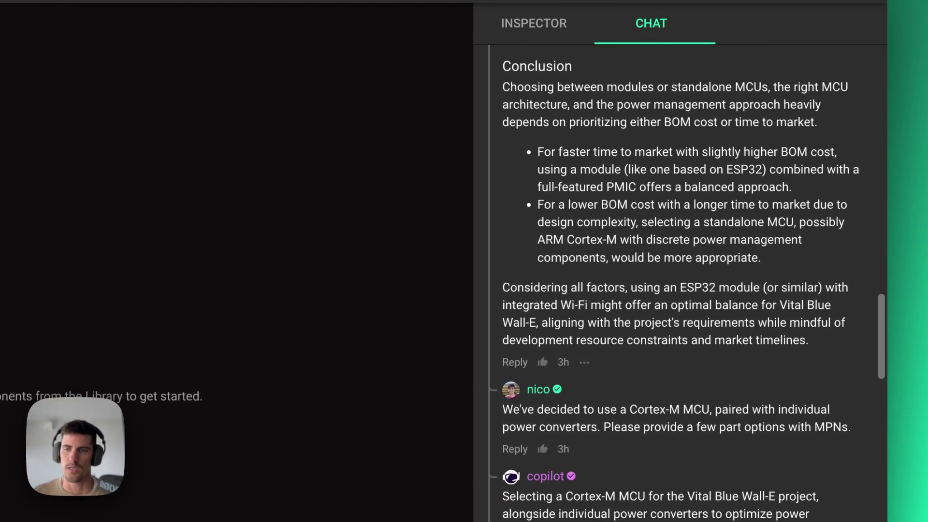
scroll(679, 283, down, 2)
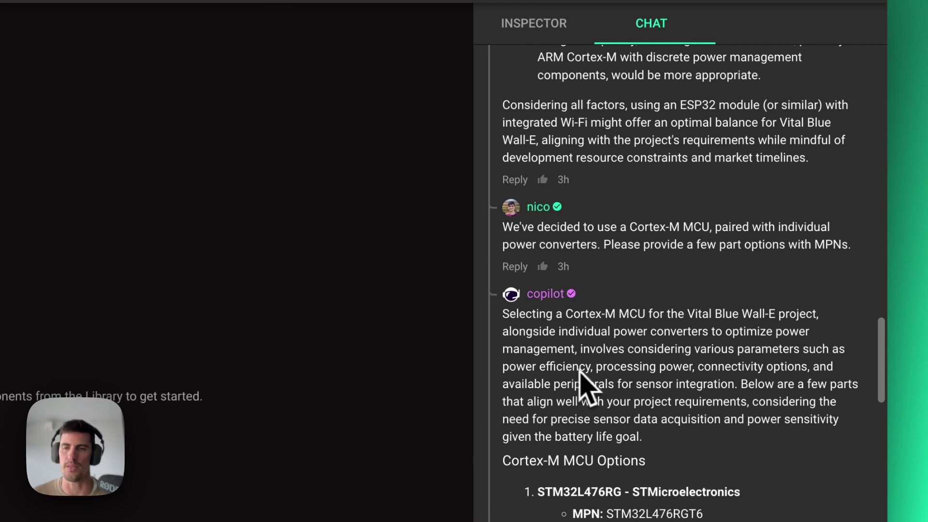
scroll(583, 382, down, 3)
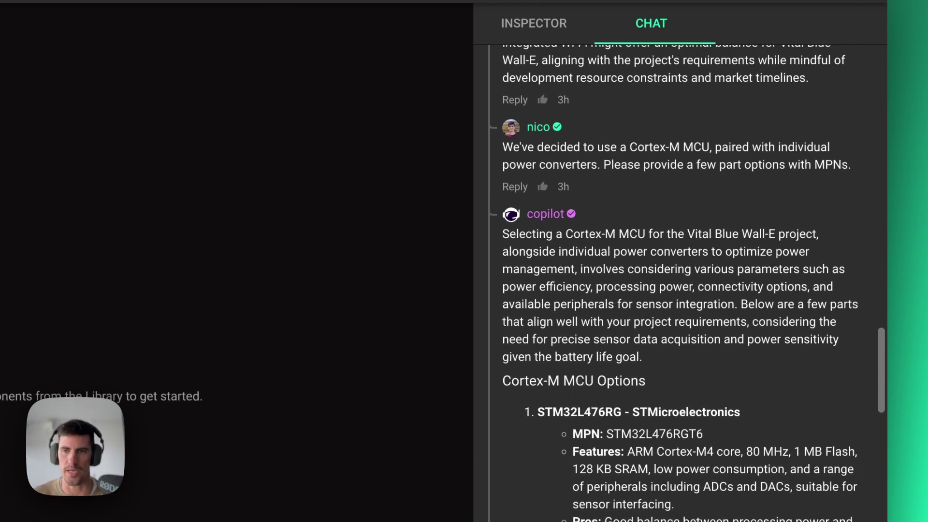
scroll(679, 283, down, 1)
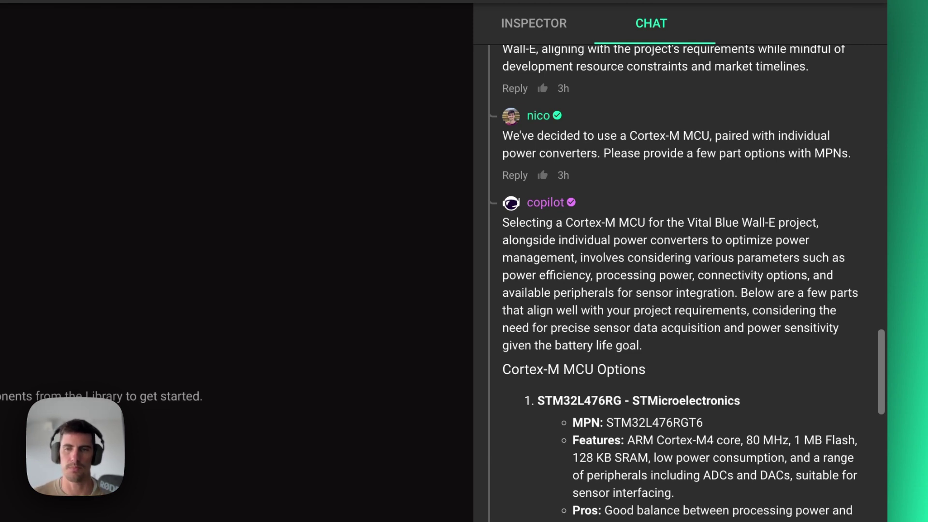
scroll(715, 404, down, 2)
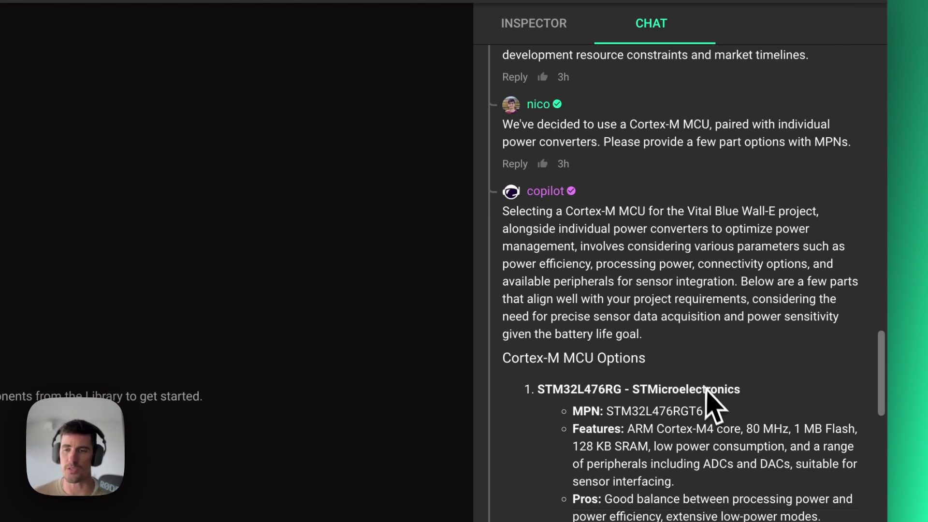
scroll(846, 472, down, 5)
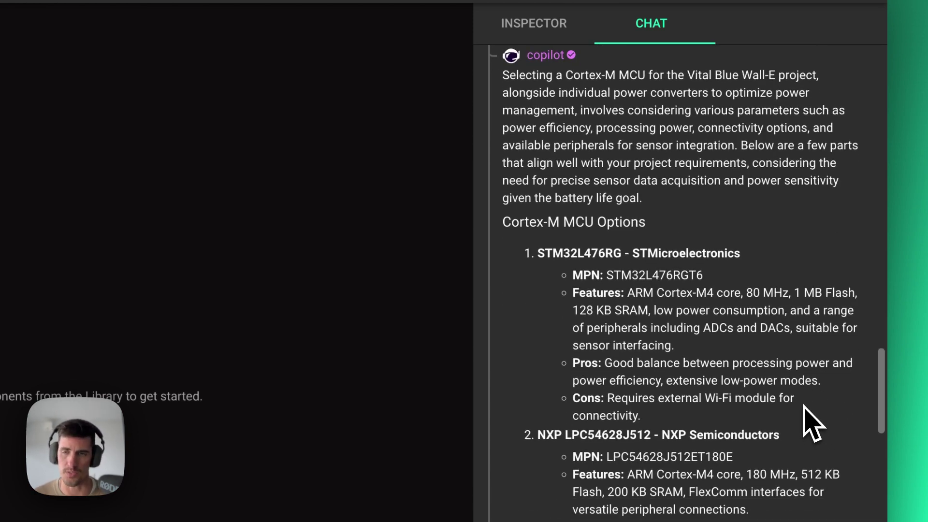
scroll(804, 410, down, 1)
scroll(804, 410, down, 2)
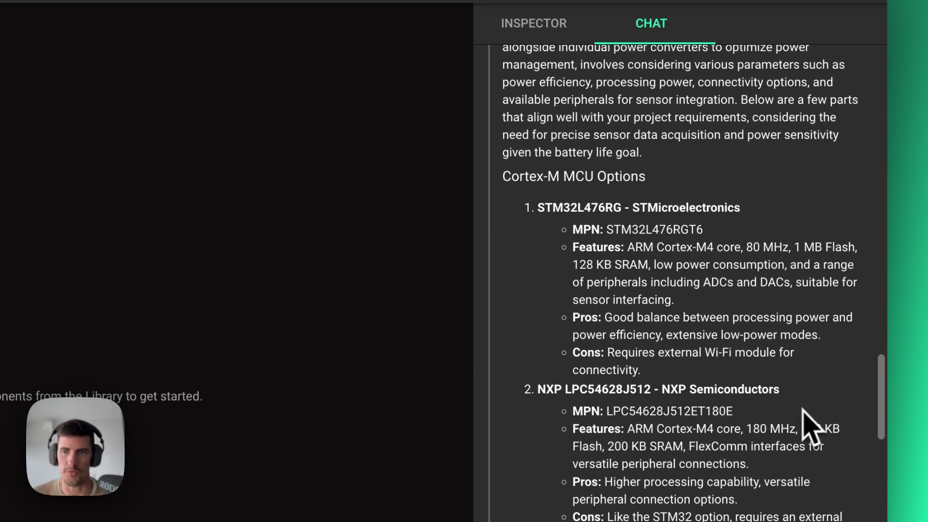
Step: Review the TPS62203, MCP1700 and LM3671 power converters, then continue to the block-diagram reply
scroll(773, 406, up, 1)
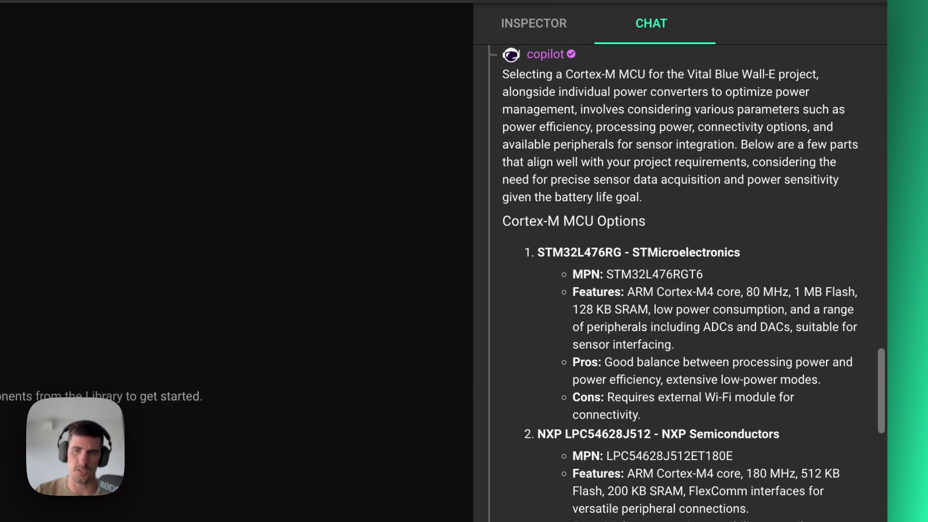
scroll(740, 382, down, 9)
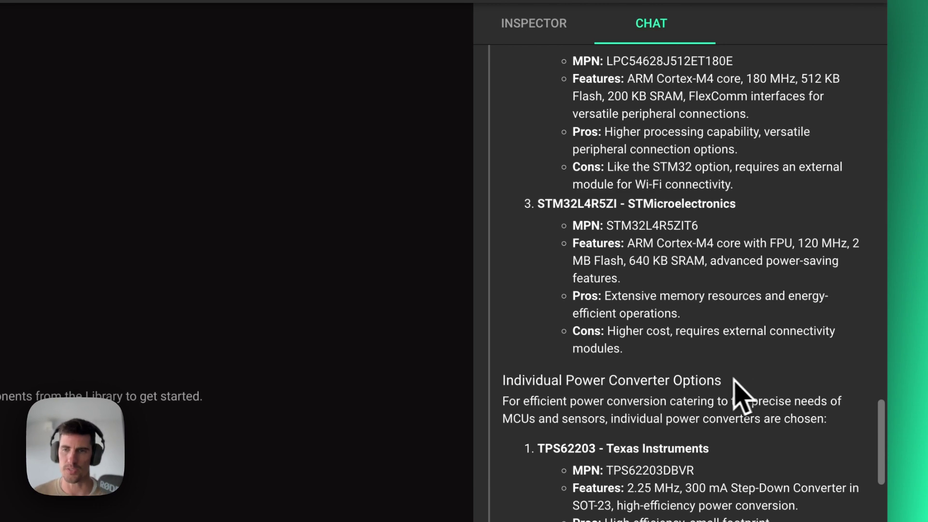
scroll(736, 425, down, 12)
scroll(746, 445, up, 3)
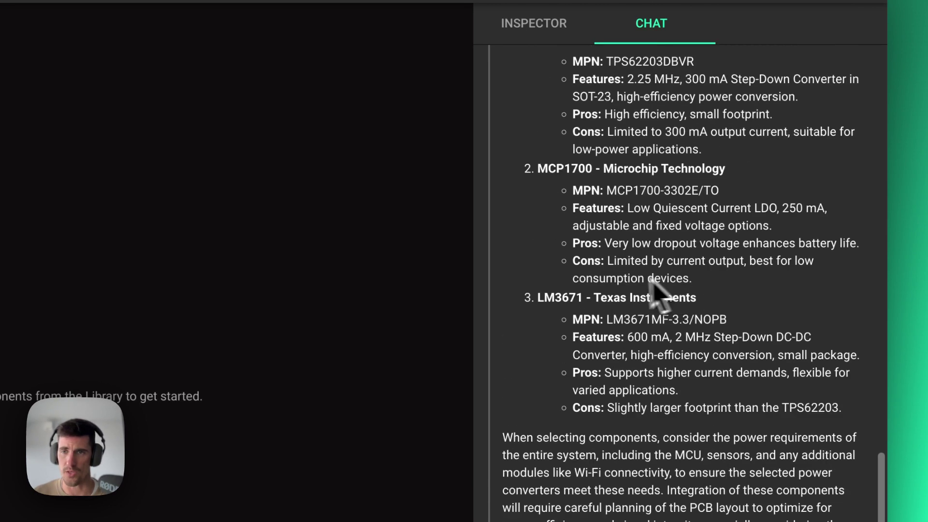
scroll(650, 285, up, 1)
drag(538, 62, 721, 429)
click(736, 507)
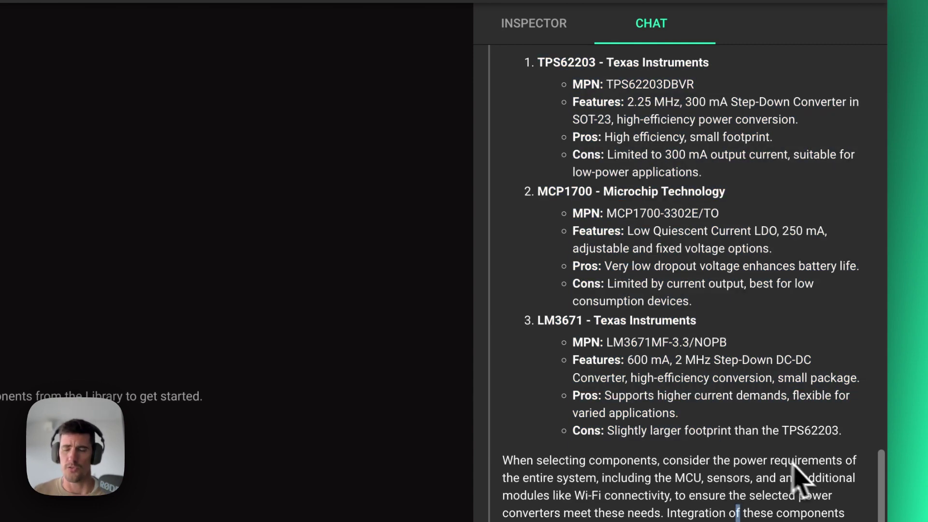
scroll(779, 471, down, 4)
scroll(715, 369, down, 5)
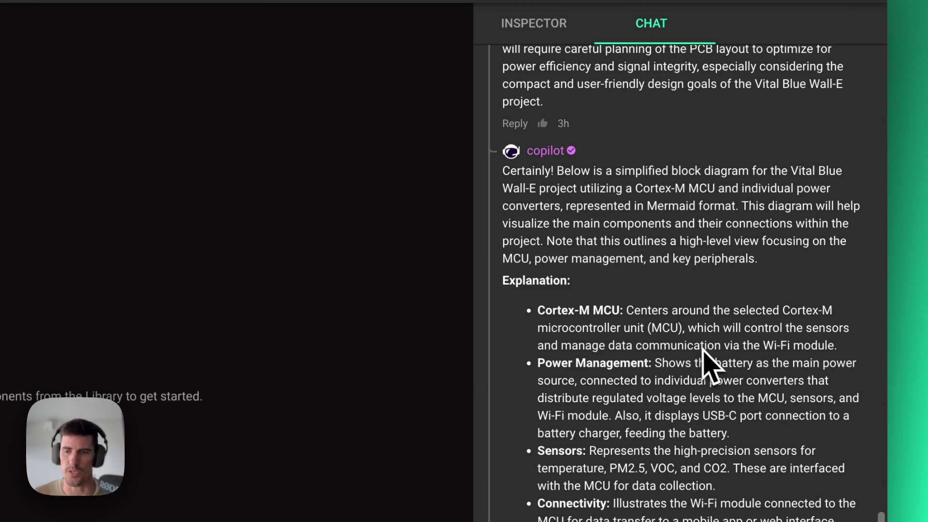
Step: Scroll to the rendered diagram linking USB-C Port, Battery, 3.3V Power Converters, Sensors, Wi-Fi and Cortex-M MCU
scroll(698, 356, down, 7)
scroll(701, 343, down, 3)
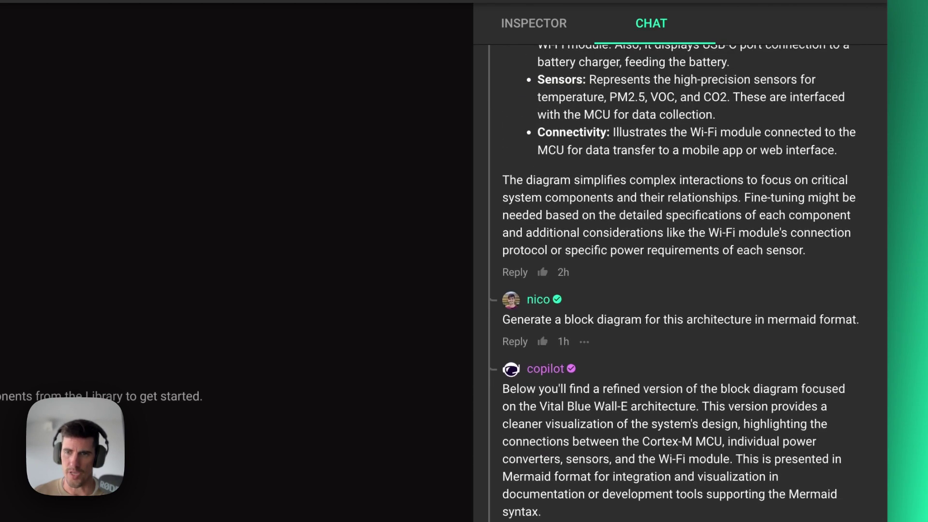
scroll(698, 333, down, 4)
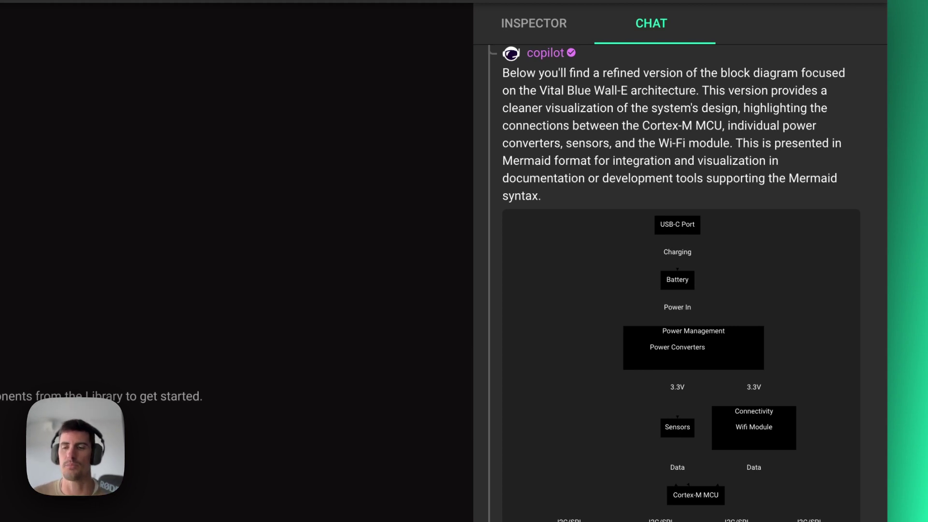
scroll(681, 284, down, 1)
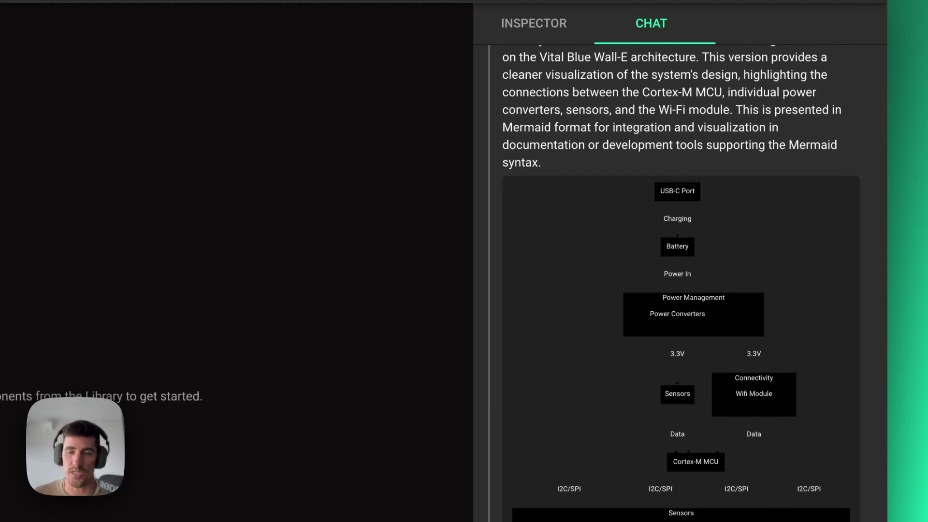